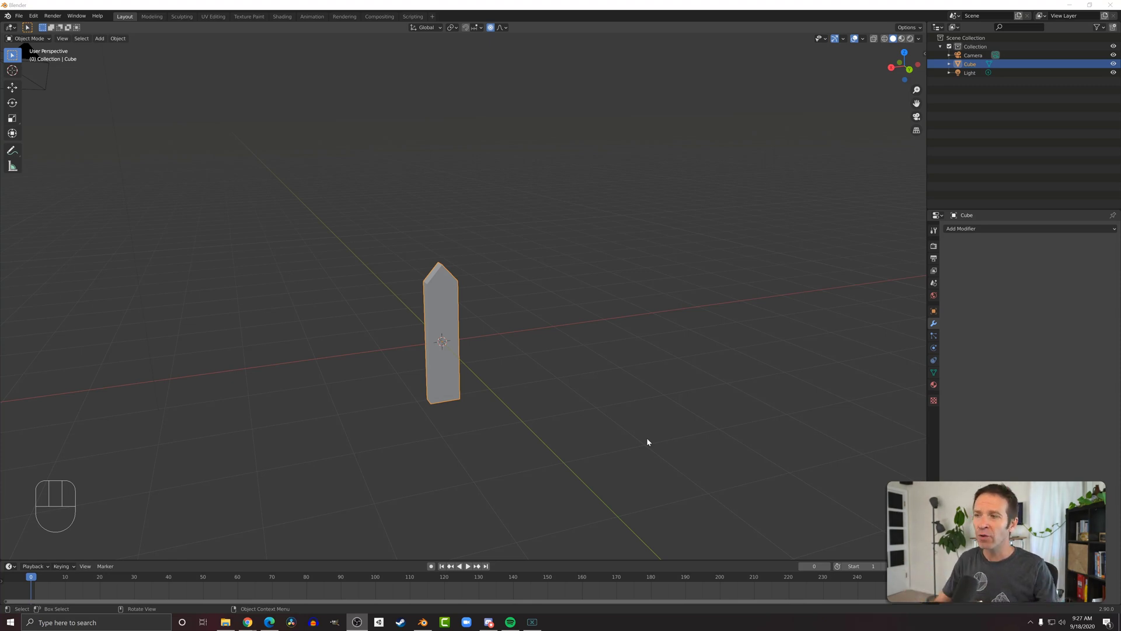
Add an Array modifier to the picket and raise its Count to 7.
mouse_move(622, 406)
middle_down()
mouse_move(573, 399)
mouse_move(620, 397)
middle_up()
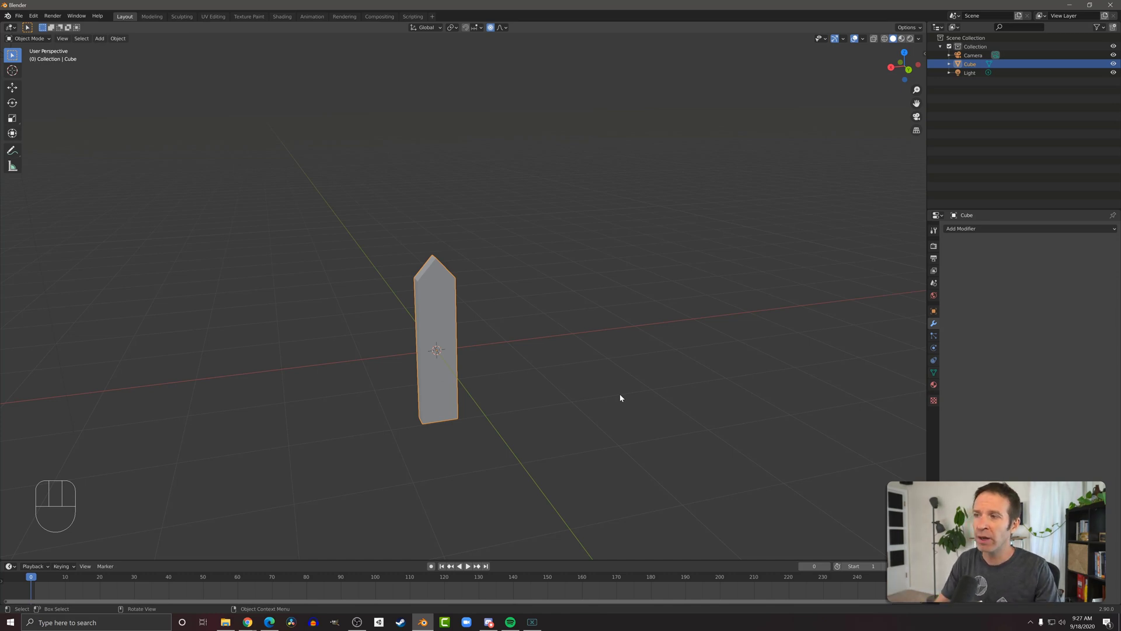
click(934, 324)
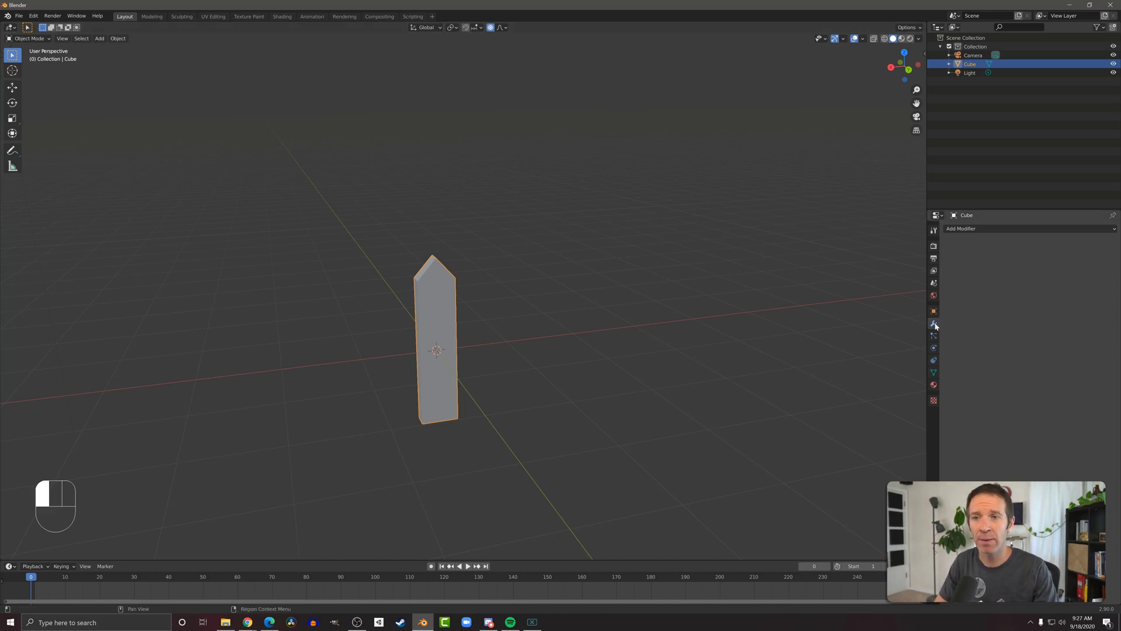
click(1019, 233)
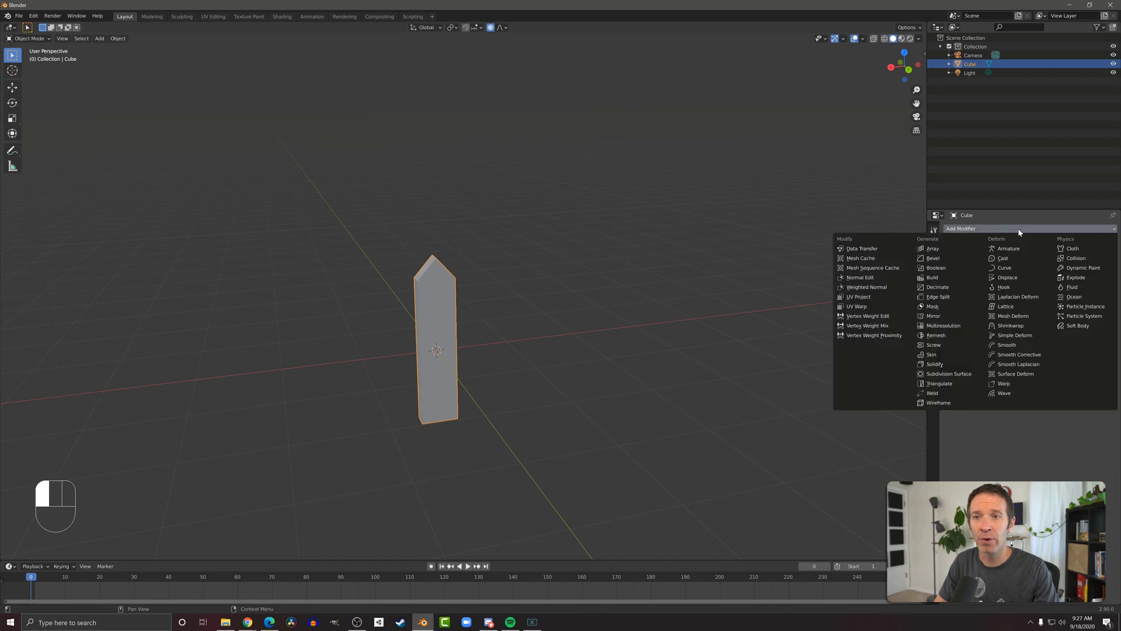
click(960, 250)
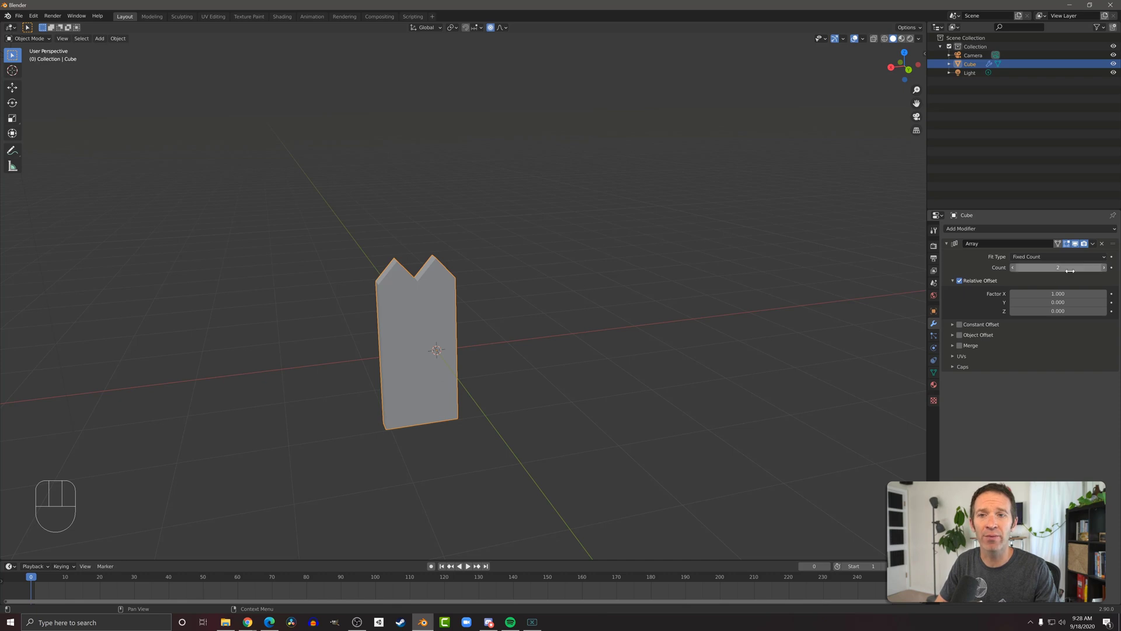
click(1103, 268)
click(1103, 267)
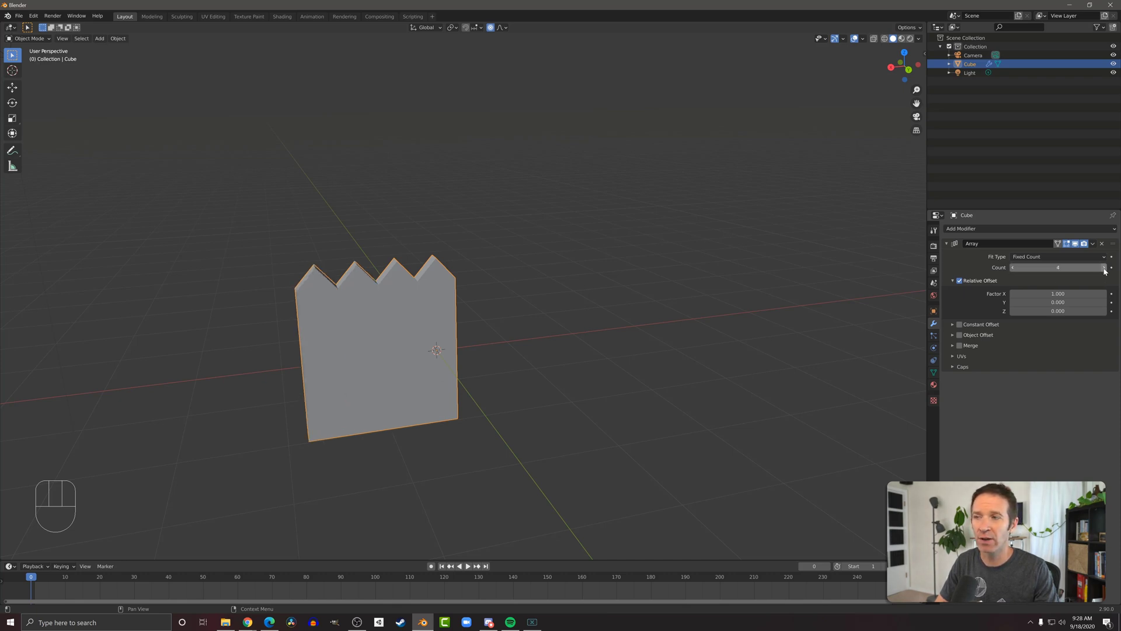
click(1104, 267)
click(1103, 268)
click(1104, 268)
Undo the recent changes and raise the Array's relative offset Factor X to 1.700.
shift+middle_drag(764, 382, 774, 338)
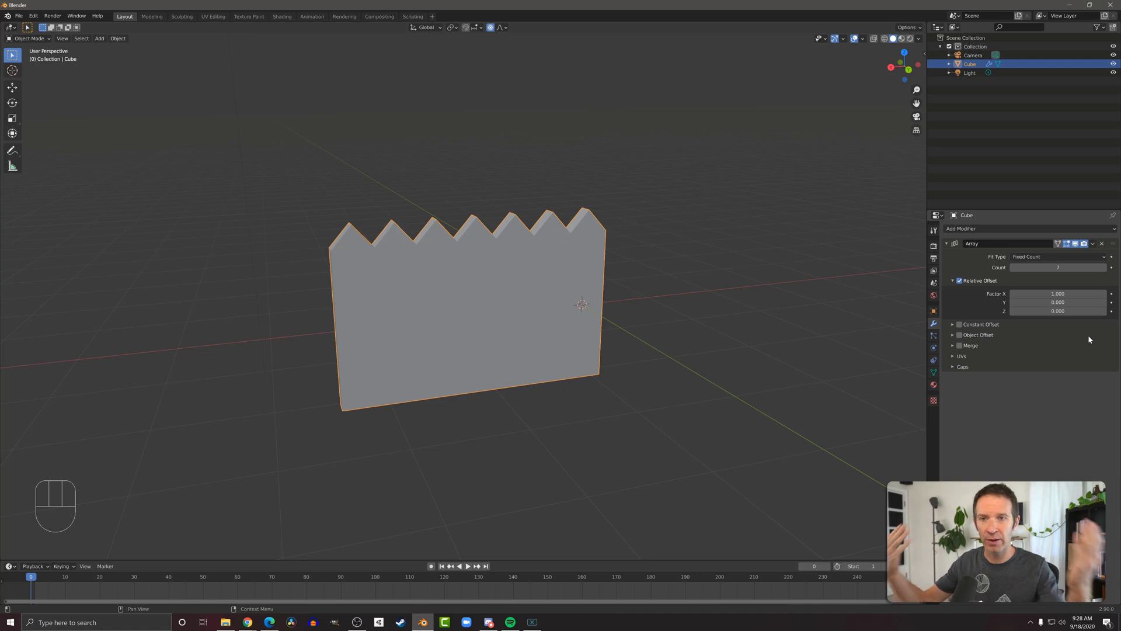
key(ctrl+z)
key(ctrl+z)
key(ctrl+z)
key(ctrl+z)
key(ctrl+z)
key(ctrl+z)
key(ctrl+z)
key(ctrl+z)
key(ctrl+z)
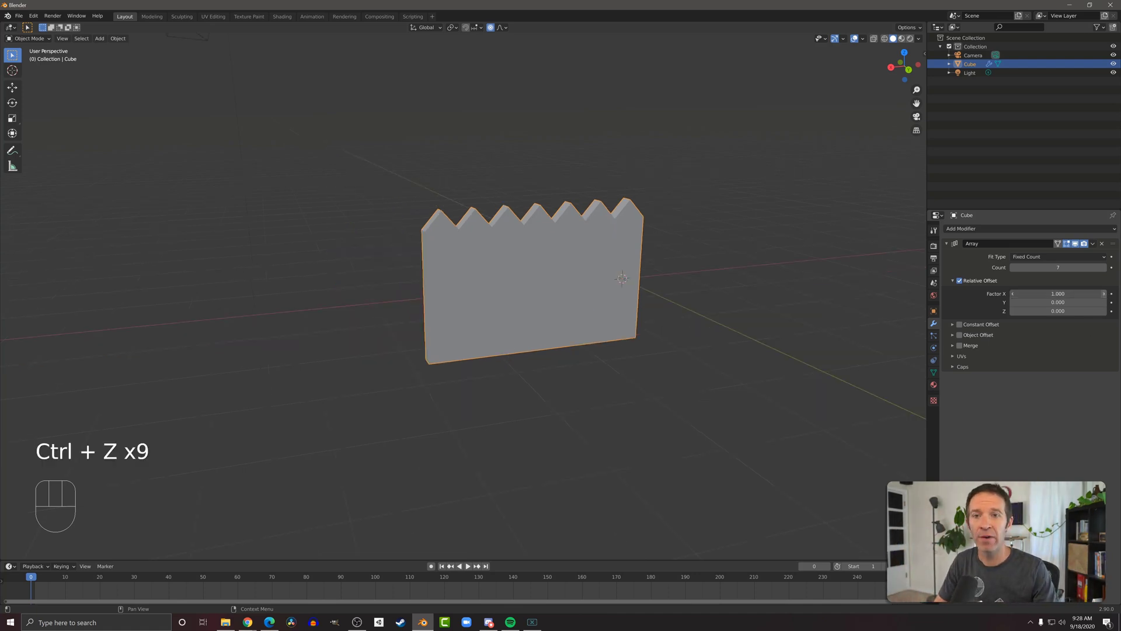
click(1104, 294)
click(1104, 294)
click(1104, 294)
click(1104, 294)
click(1104, 294)
click(1104, 293)
click(1104, 293)
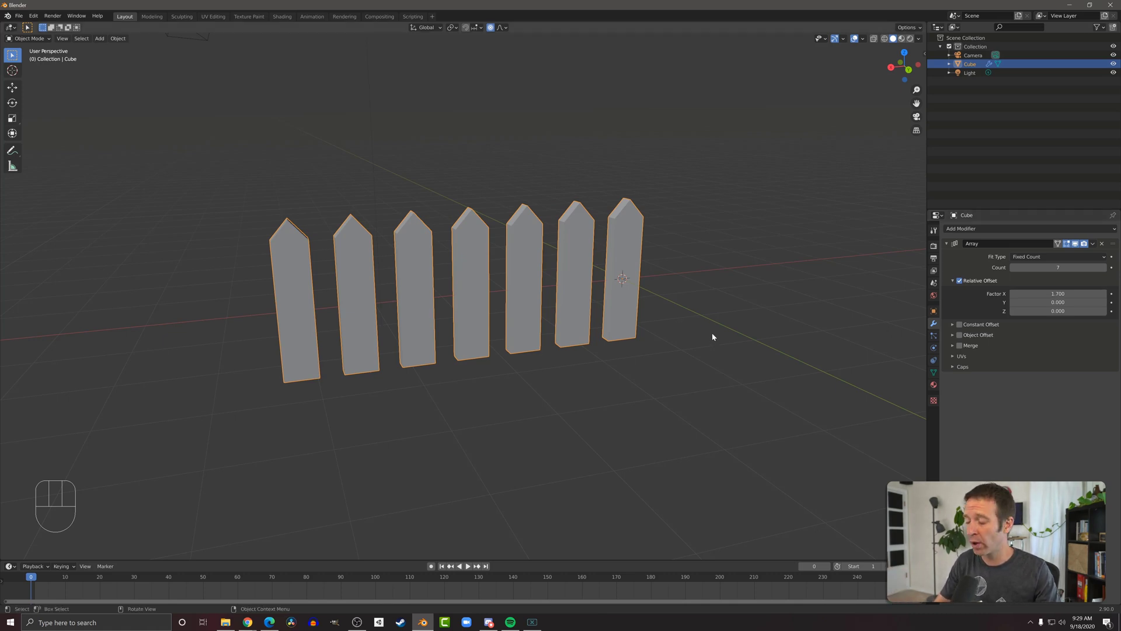
In Edit Mode, move the picket's tip vertices along Z, then return to Object Mode.
key(Tab)
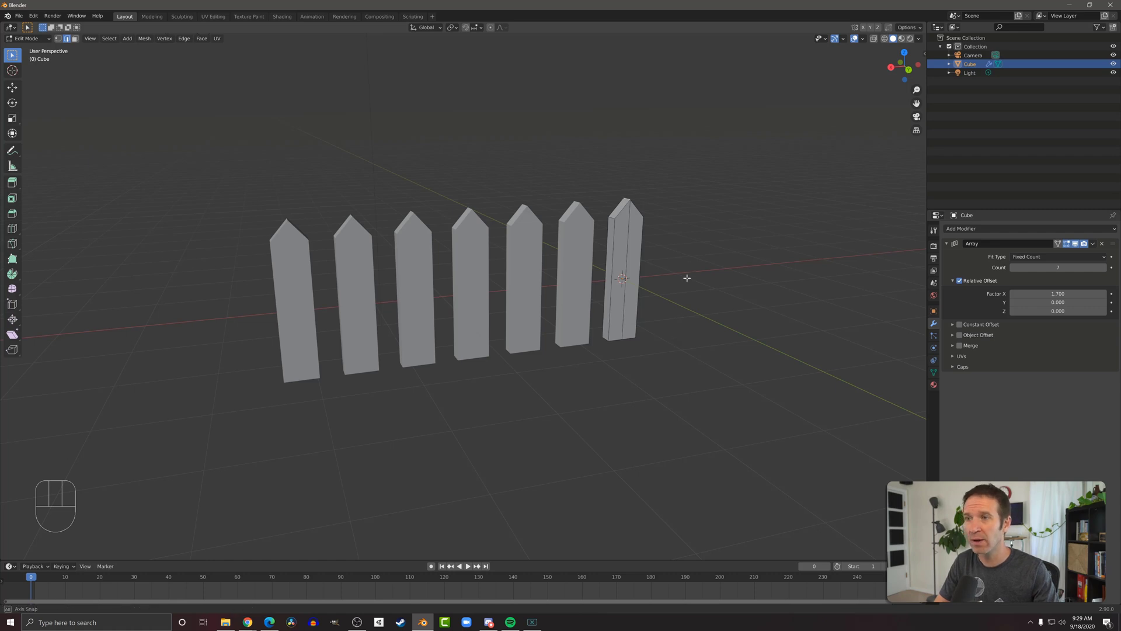
middle_drag(686, 276, 678, 275)
key(g)
key(z)
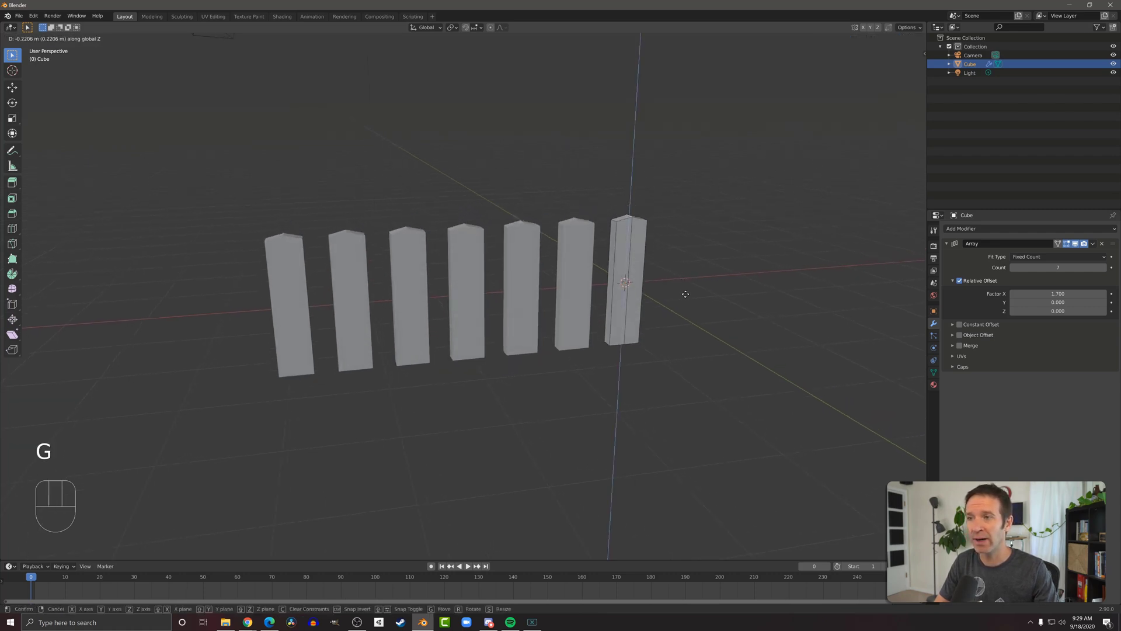
click(686, 277)
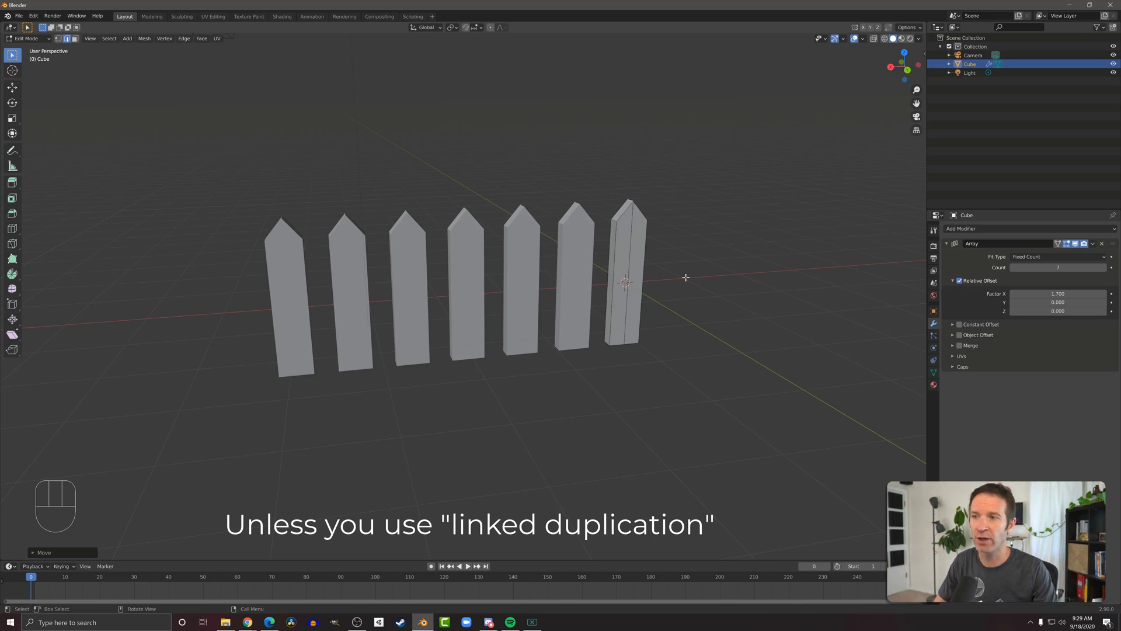
key(Tab)
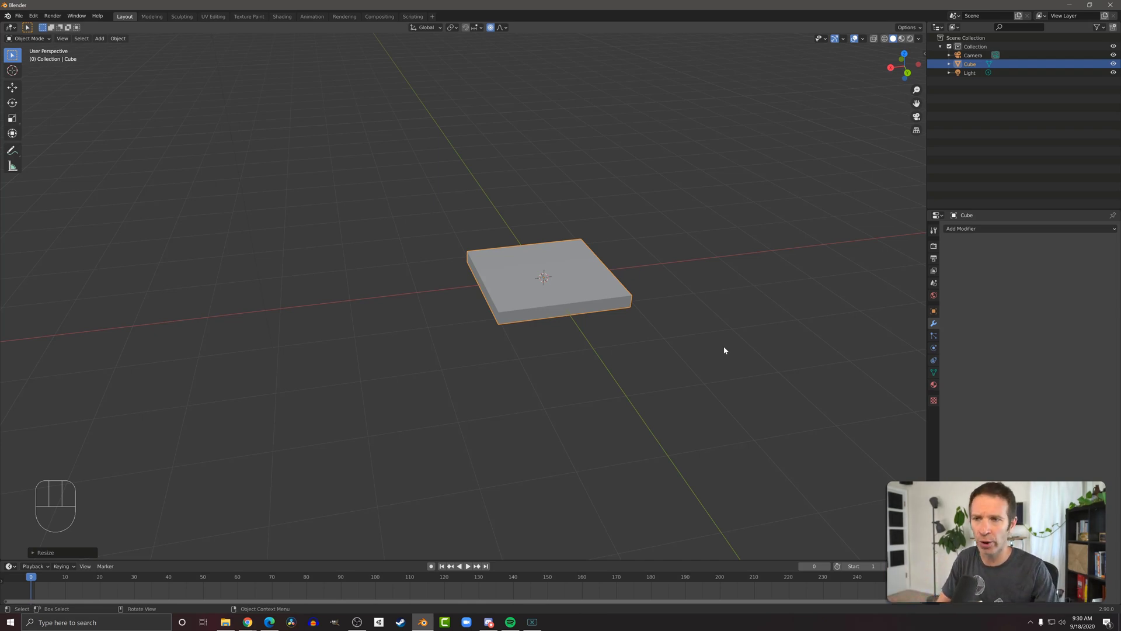
Add an Array modifier to the tile with relative Factor X 1.100 and Count 4.
click(994, 228)
click(937, 248)
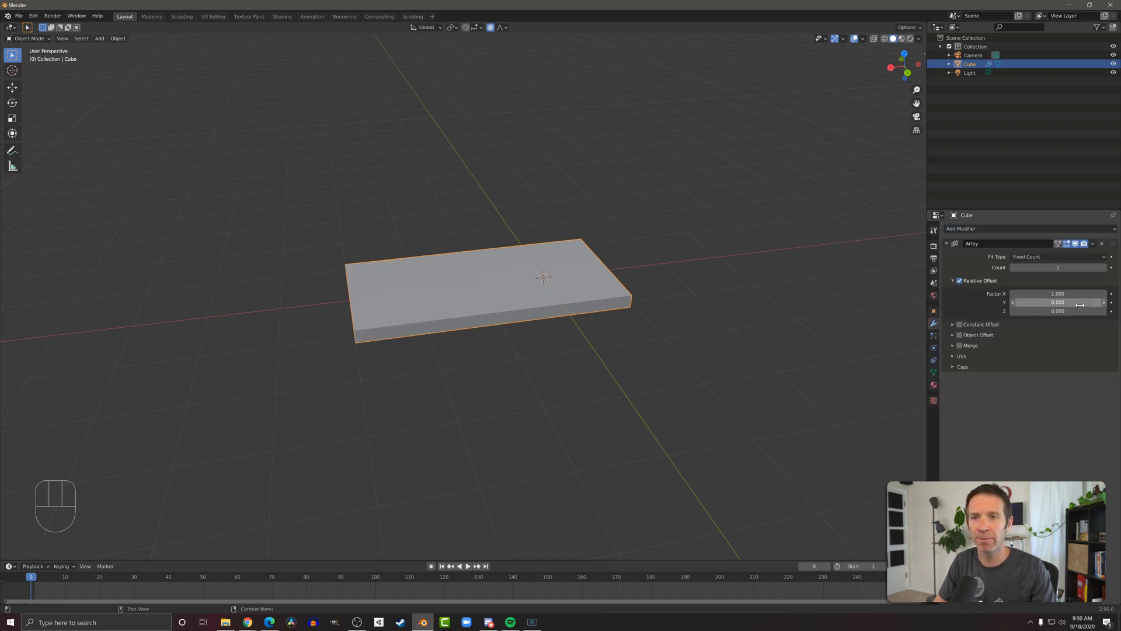
drag(1080, 293, 1091, 294)
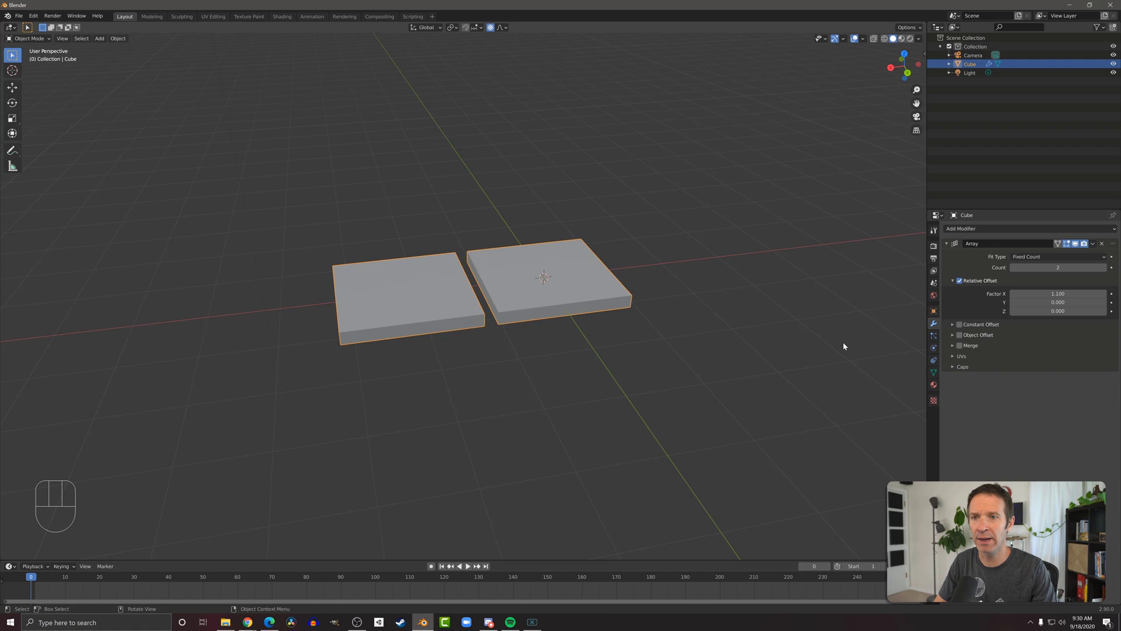
click(1103, 267)
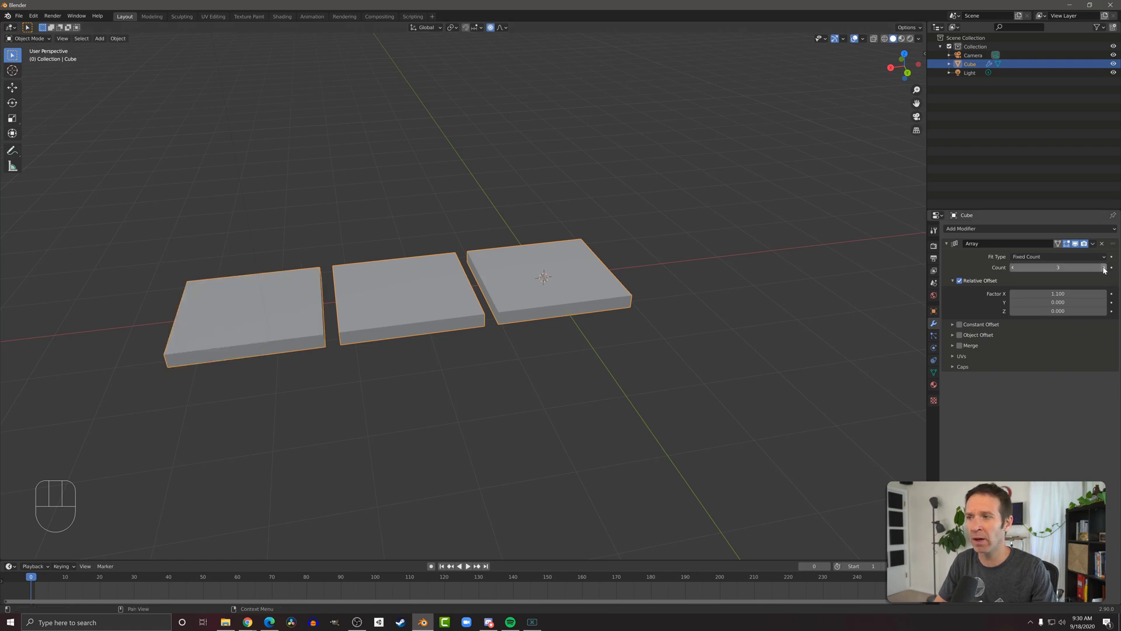
click(1104, 267)
shift+middle_drag(590, 404, 747, 403)
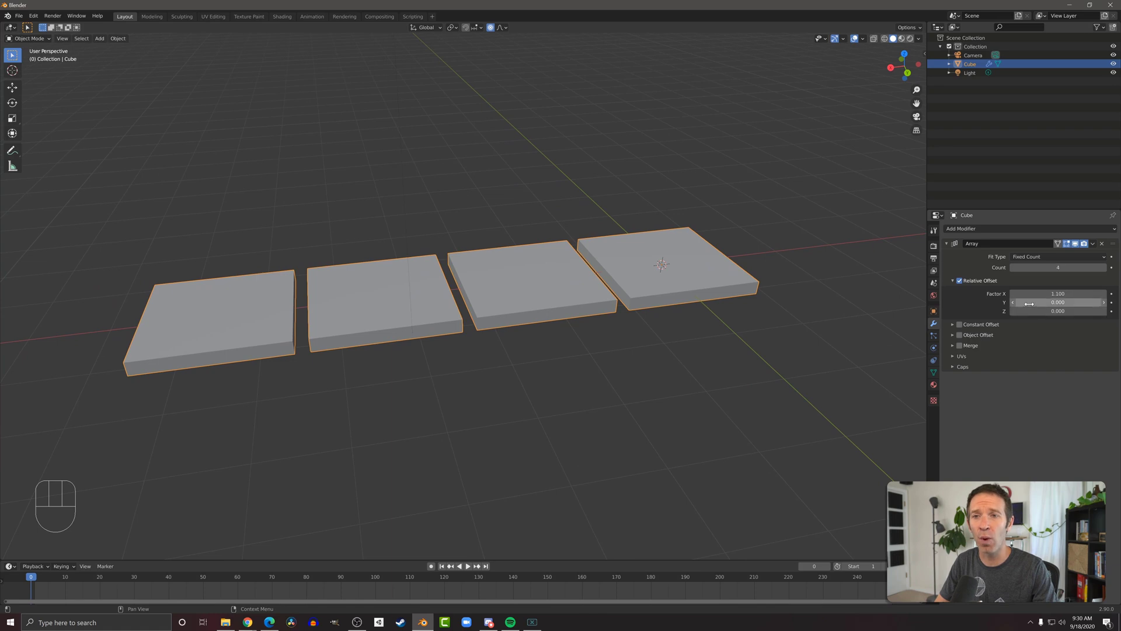
Reset the Array's relative offset Factor Y to 0 so the tiles stay in a straight row.
mouse_move(1029, 302)
mouse_down()
mouse_move(958, 303)
mouse_move(1034, 303)
mouse_move(1019, 303)
mouse_up()
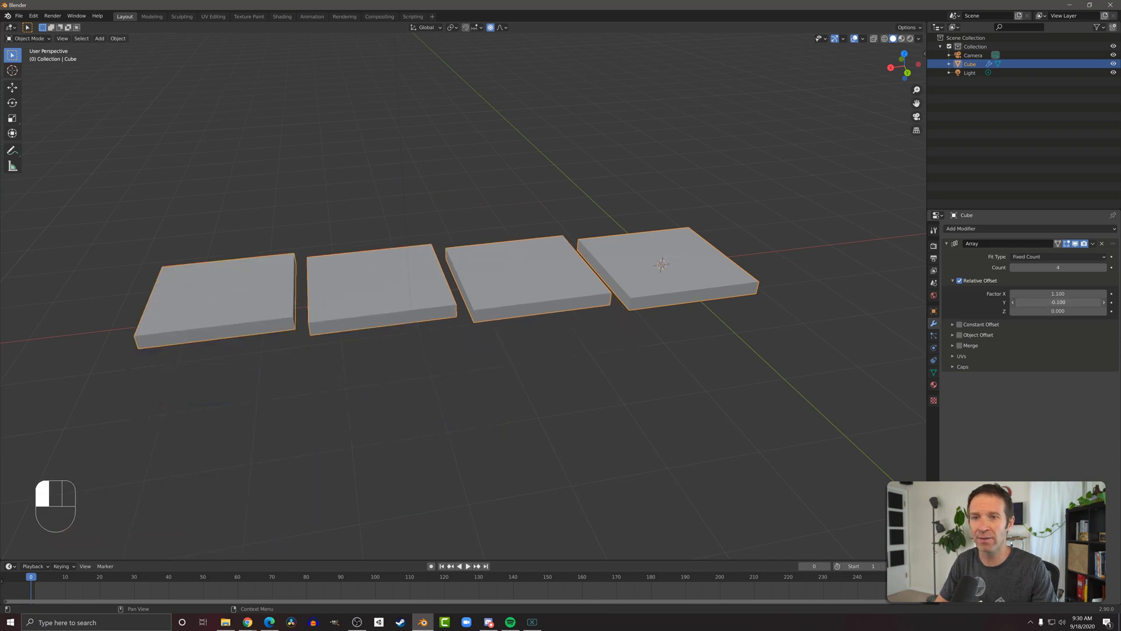
click(1027, 303)
key(ctrl+a)
text(0)
key(Return)
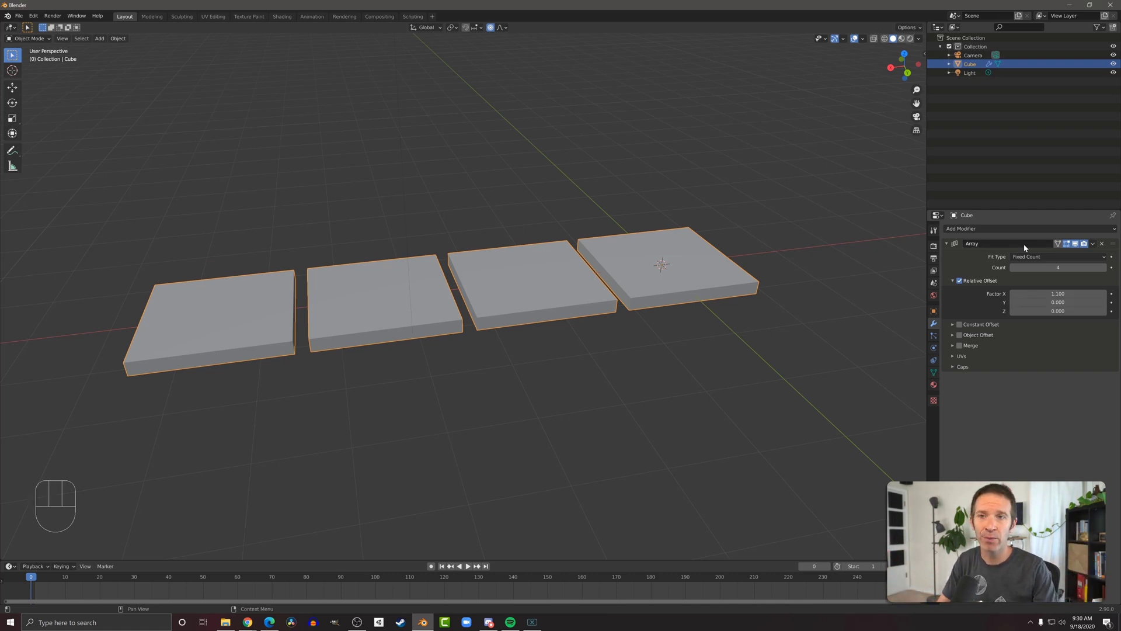
Add a second Array modifier (Array.001) with relative Factor X 0 and Factor Y 1.1.
click(1017, 230)
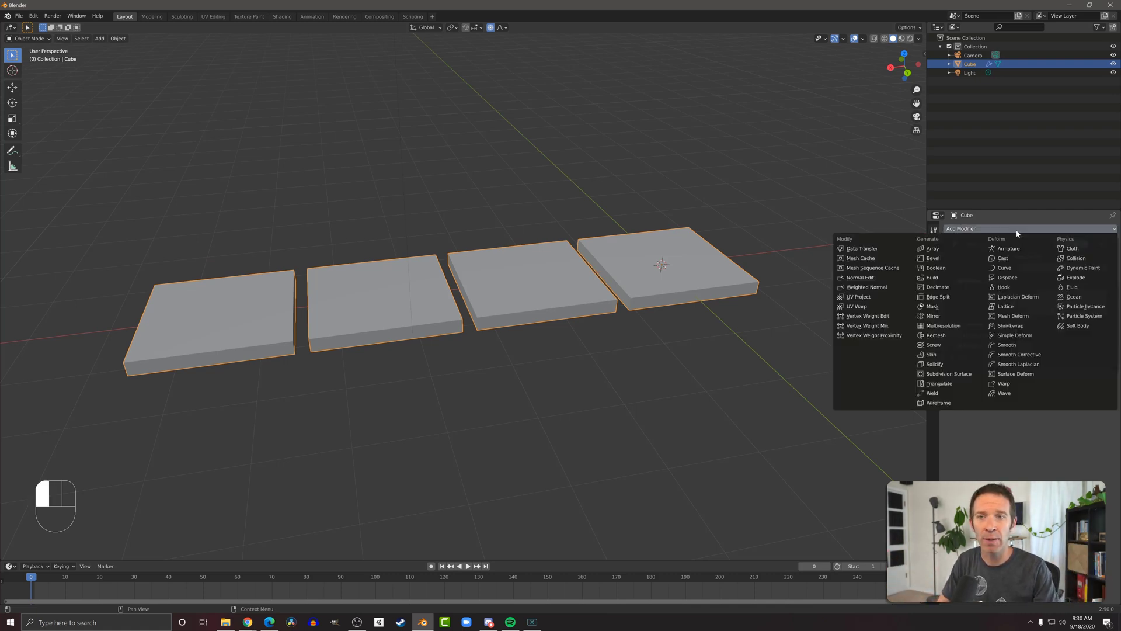
click(934, 248)
scroll(528, 354, down, 5)
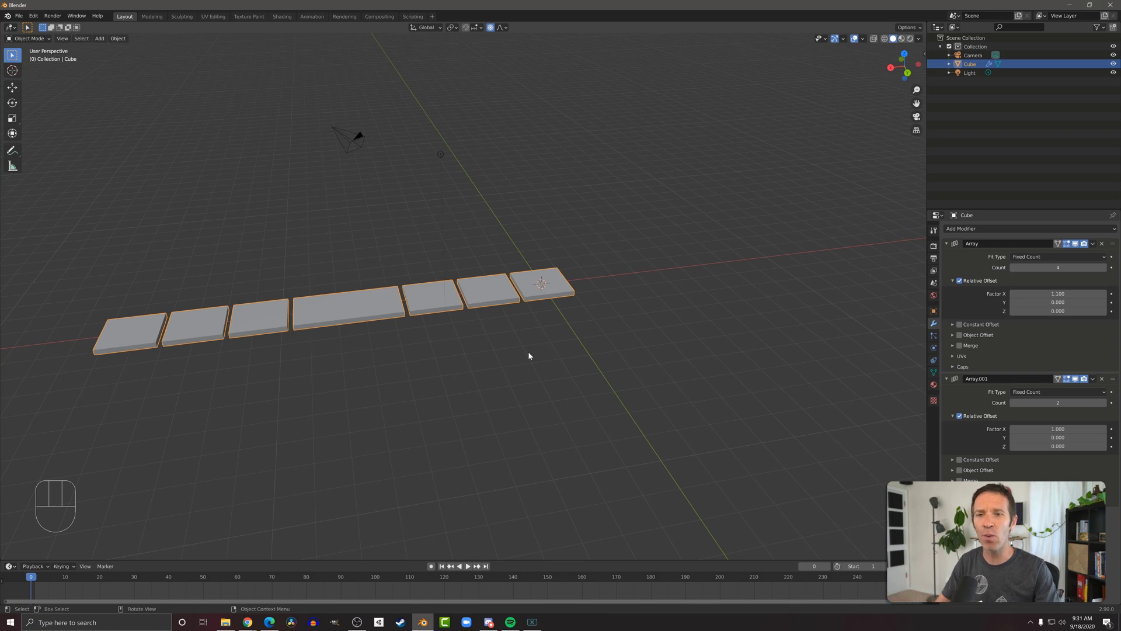
click(1058, 429)
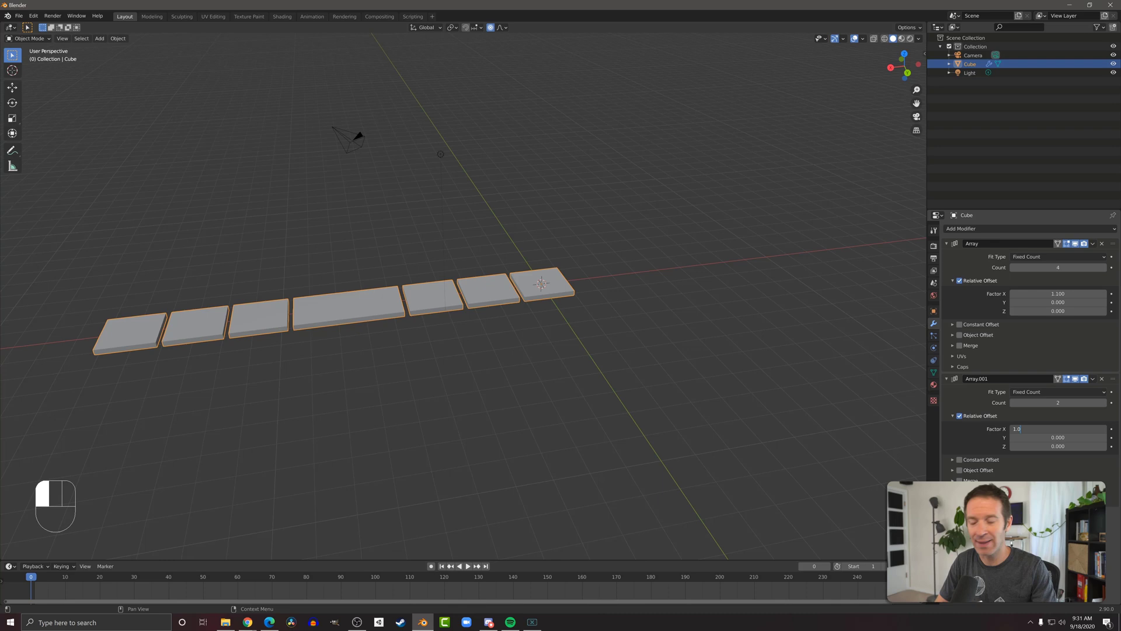
text(0)
key(Return)
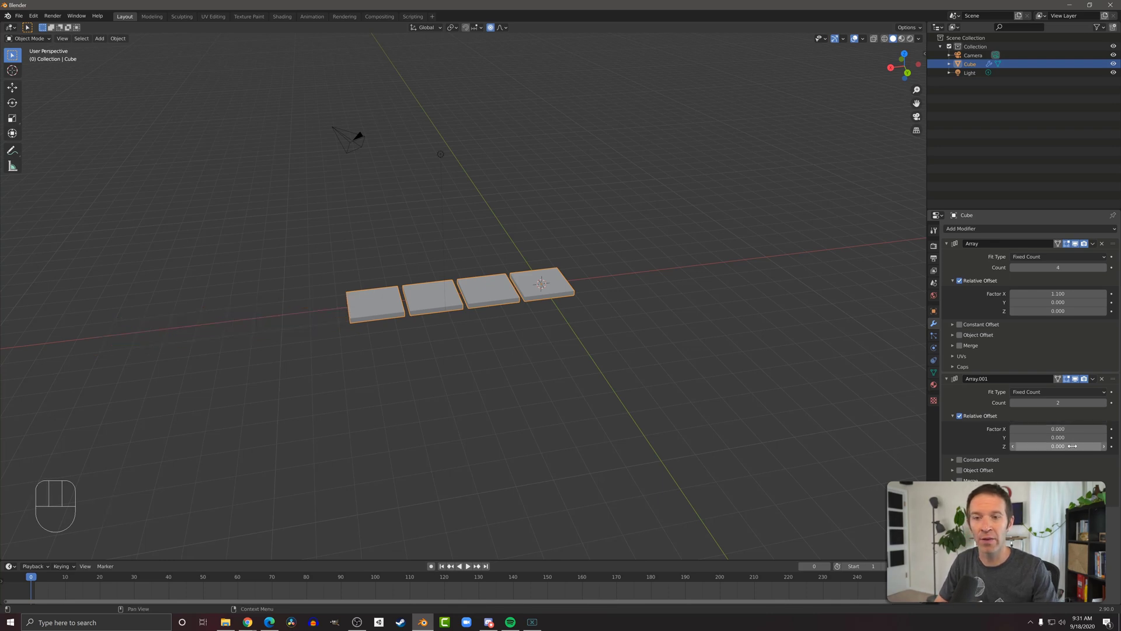
click(1068, 438)
key(BackSpace)
key(BackSpace)
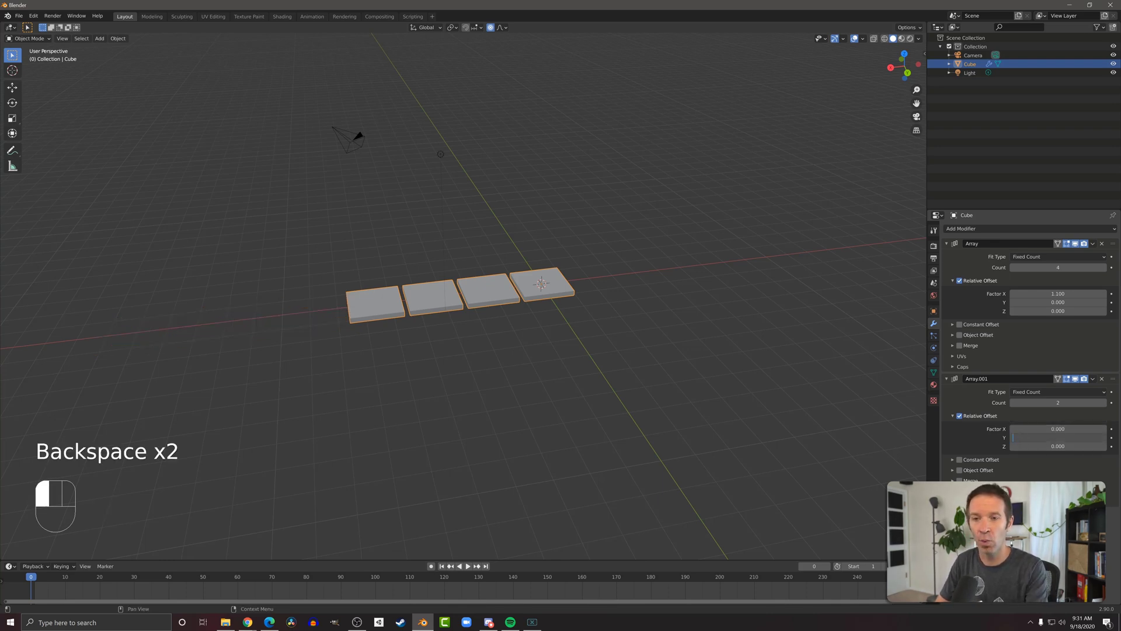
text(1.1)
key(Return)
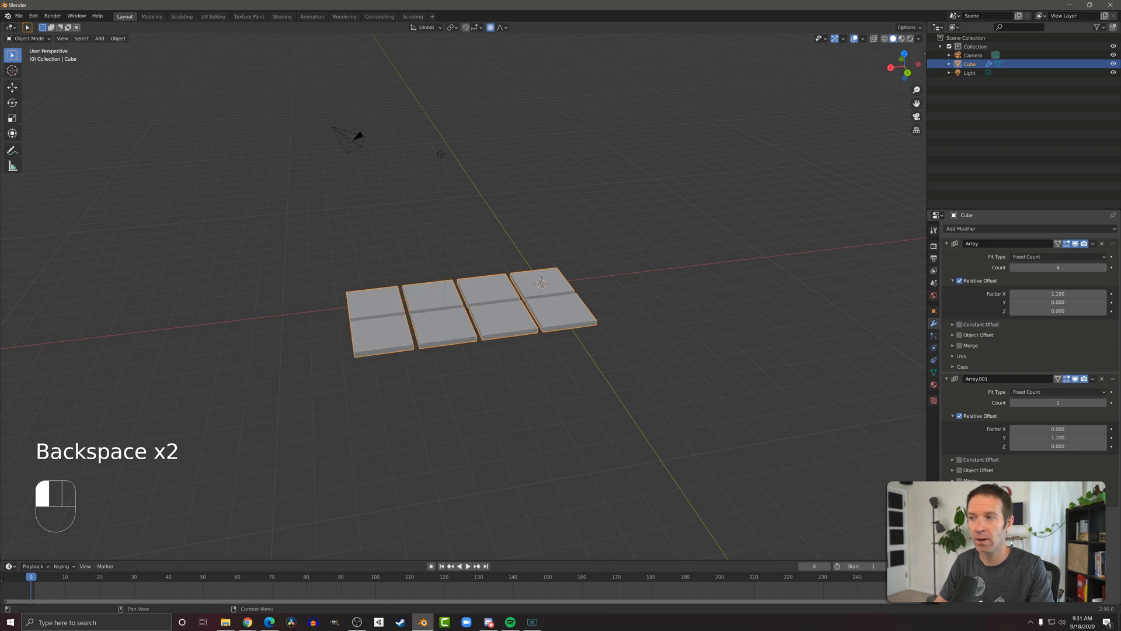
middle_drag(601, 403, 719, 401)
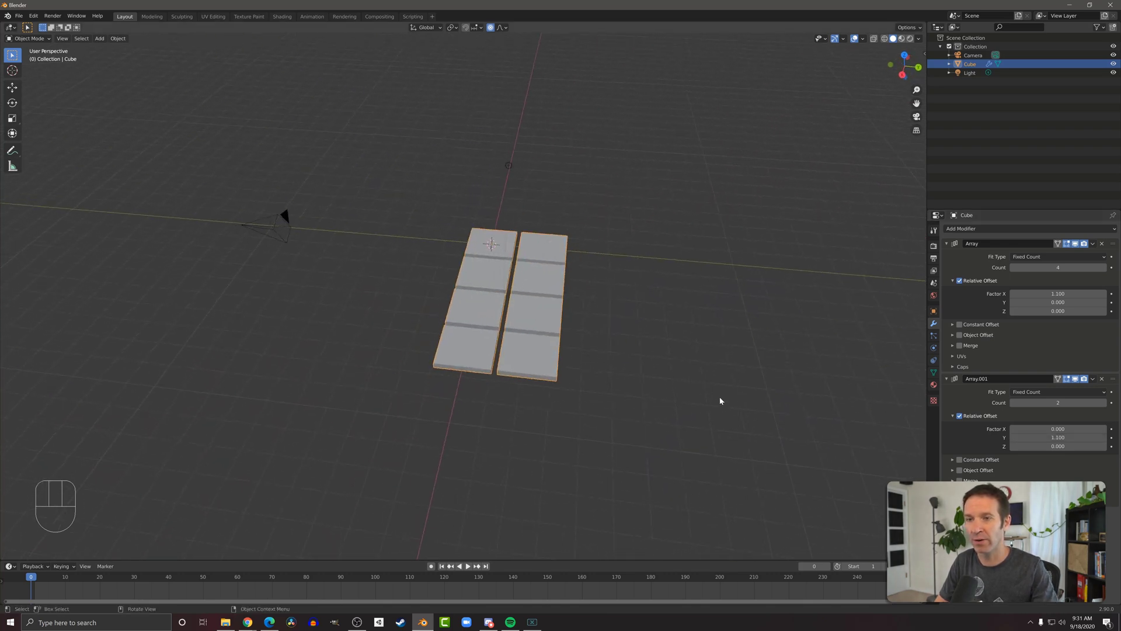
Raise the Count of both Array.001 and the first Array to 6.
click(1104, 402)
click(1103, 402)
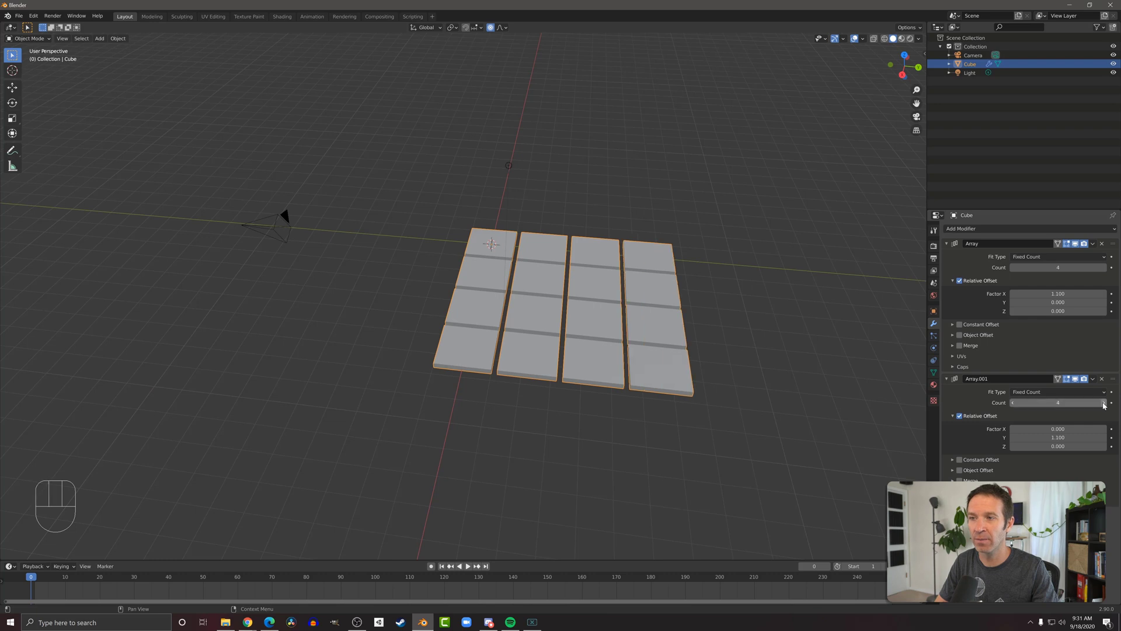
click(1103, 268)
click(1103, 267)
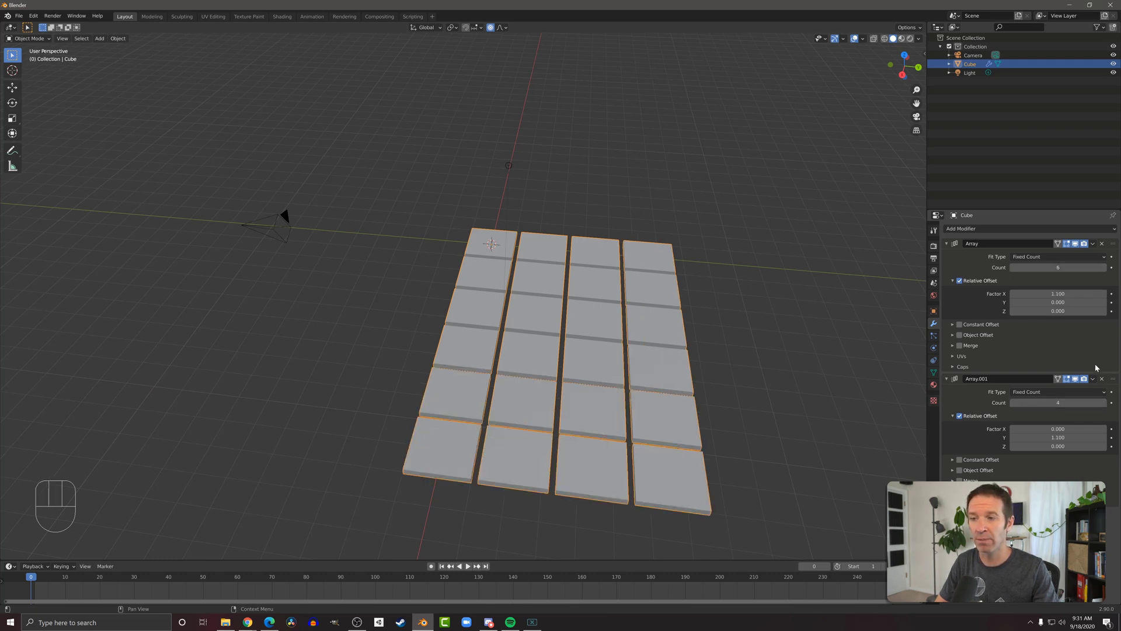
click(1104, 402)
click(1104, 402)
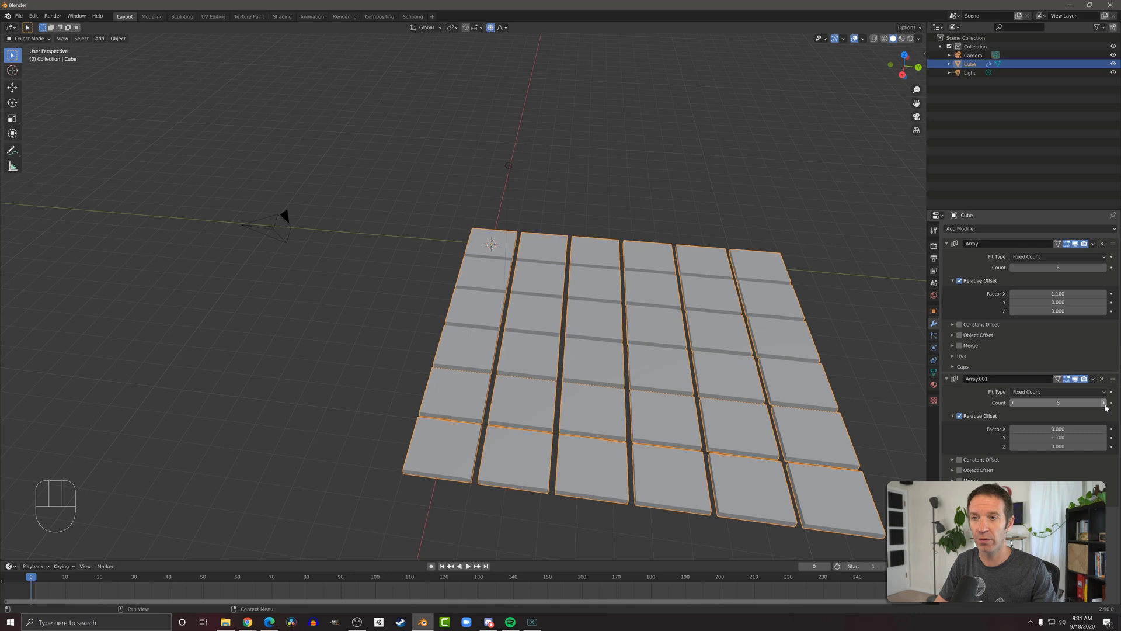
shift+middle_drag(782, 461, 671, 425)
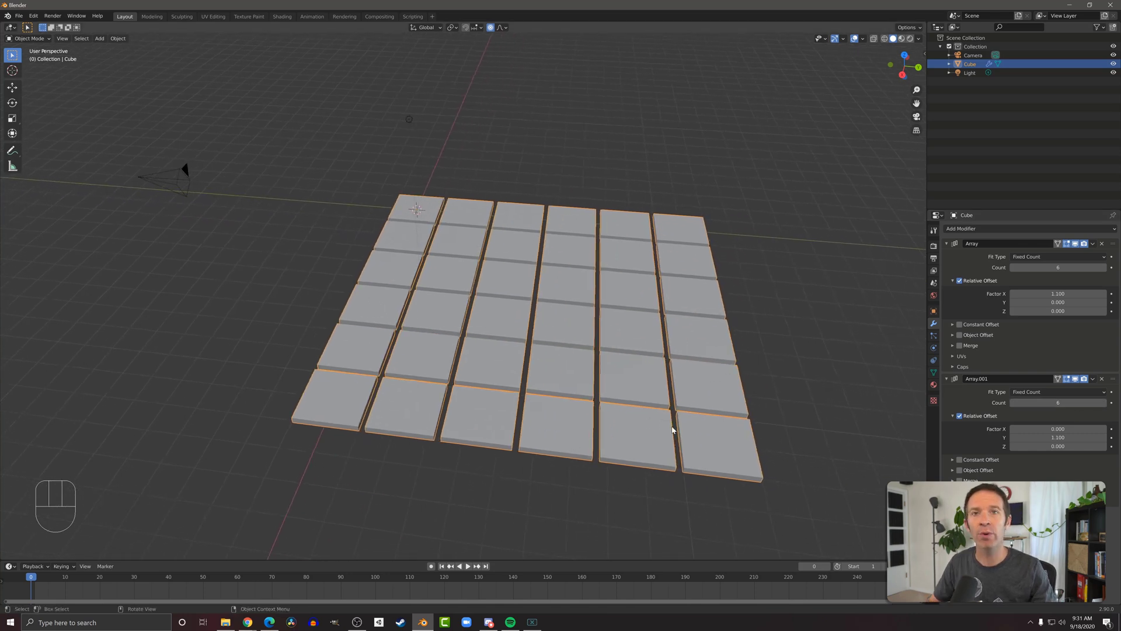